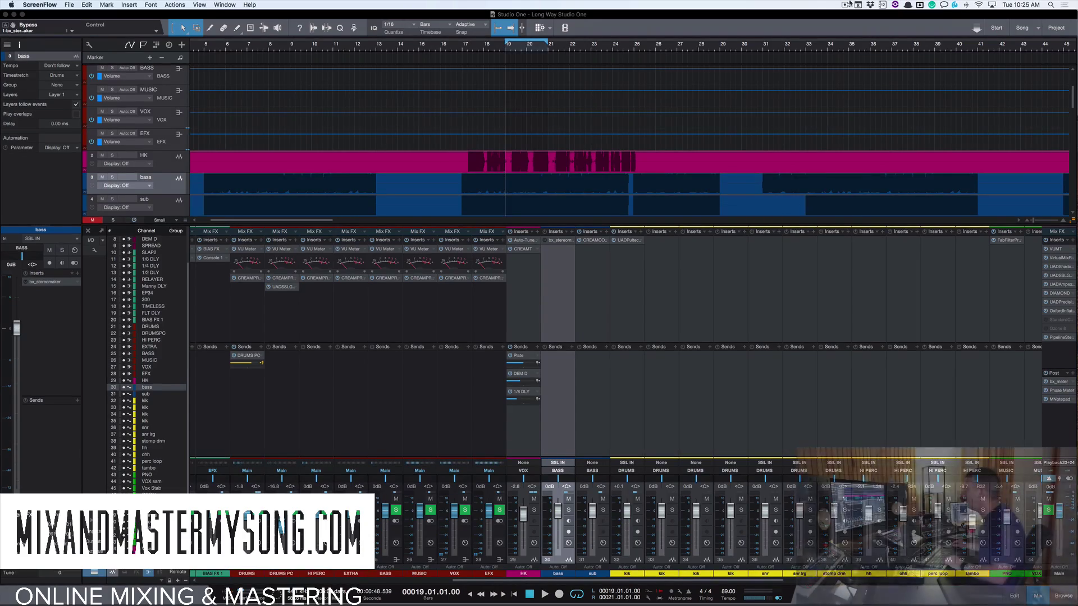
Step: Open the bass channel's bx_stereomaker plugin, loaded with the 'Bass wide' preset
click(559, 240)
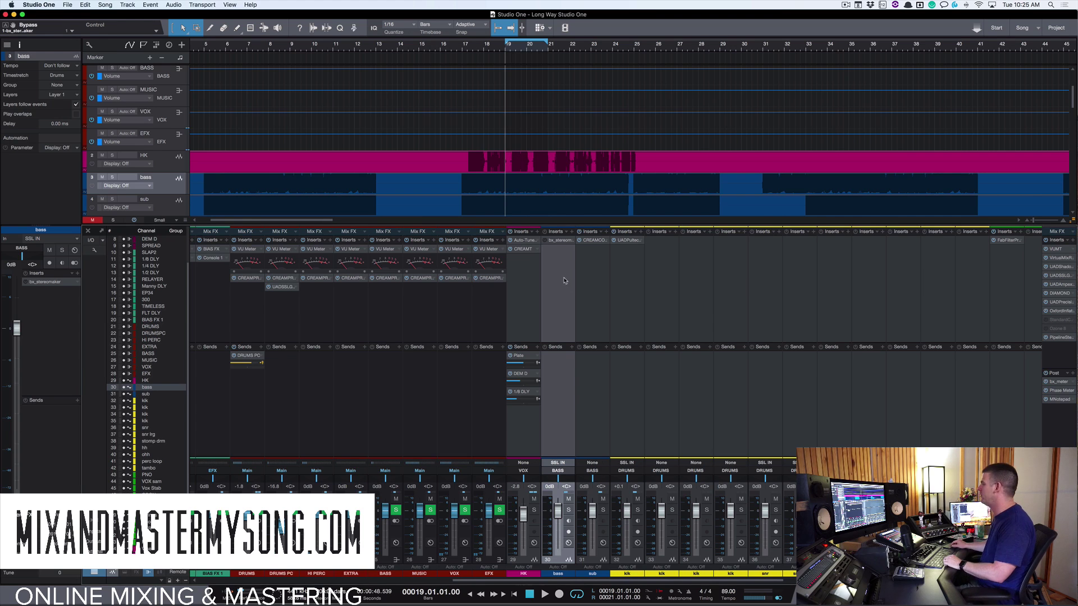
Step: Position the bx_stereomaker window over the mixer and set its automation to Auto: Off
click(558, 240)
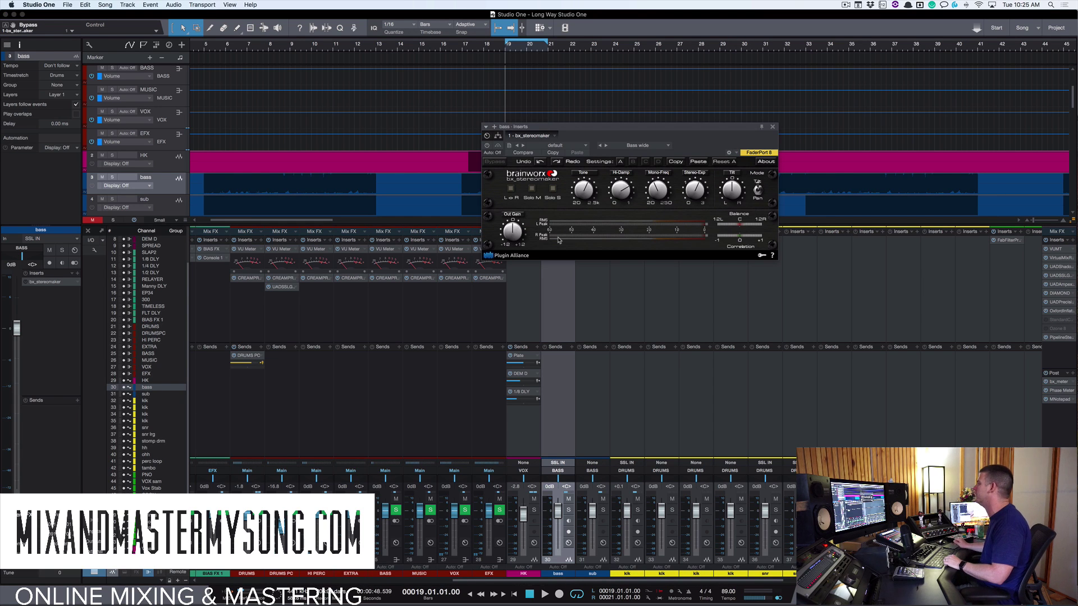
drag(631, 127, 760, 233)
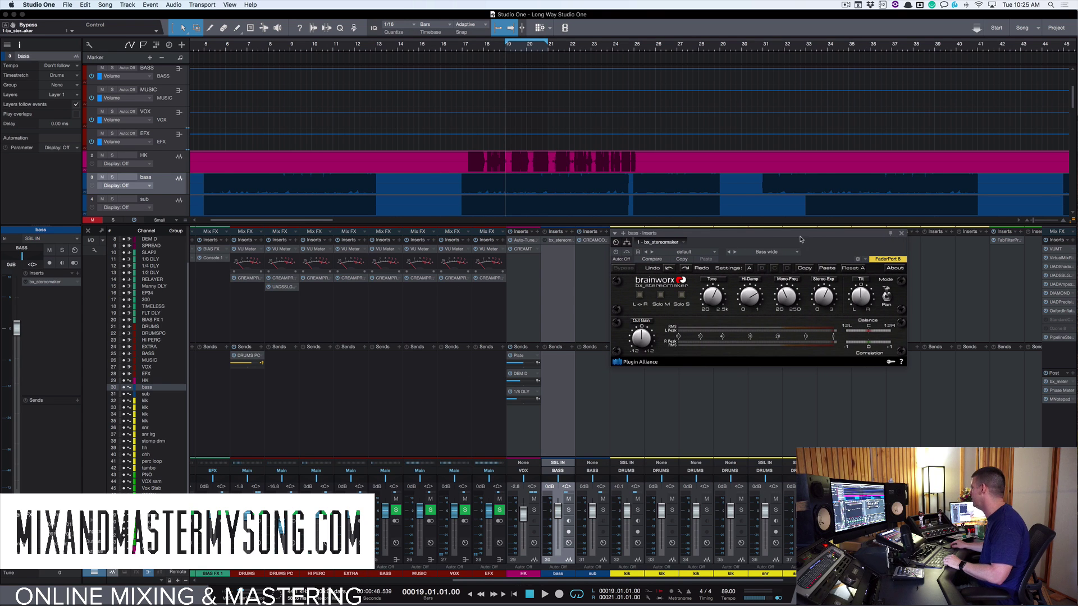
drag(820, 238, 790, 256)
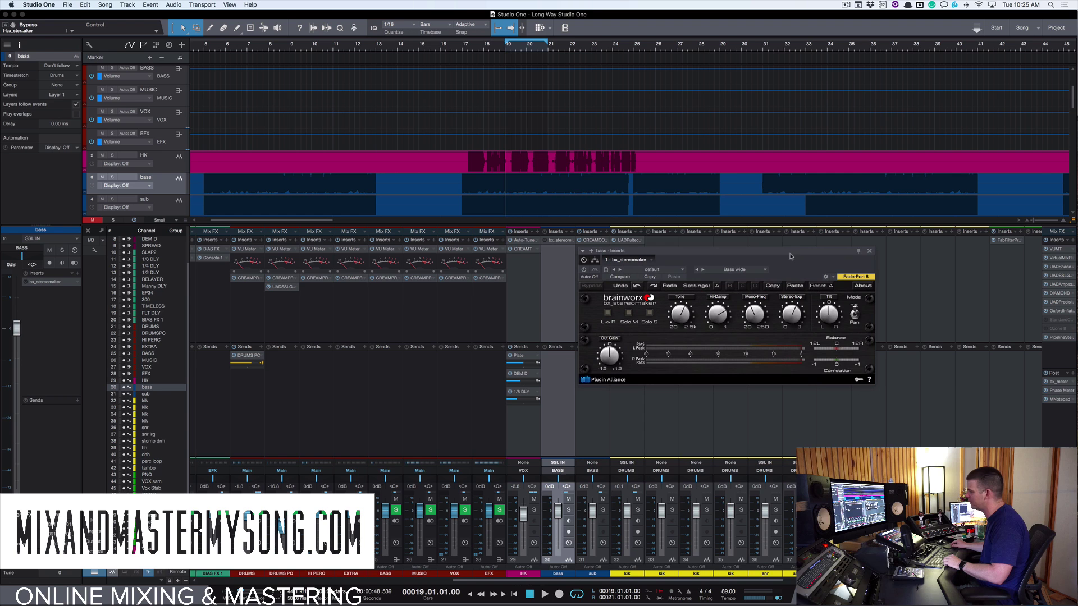
click(542, 259)
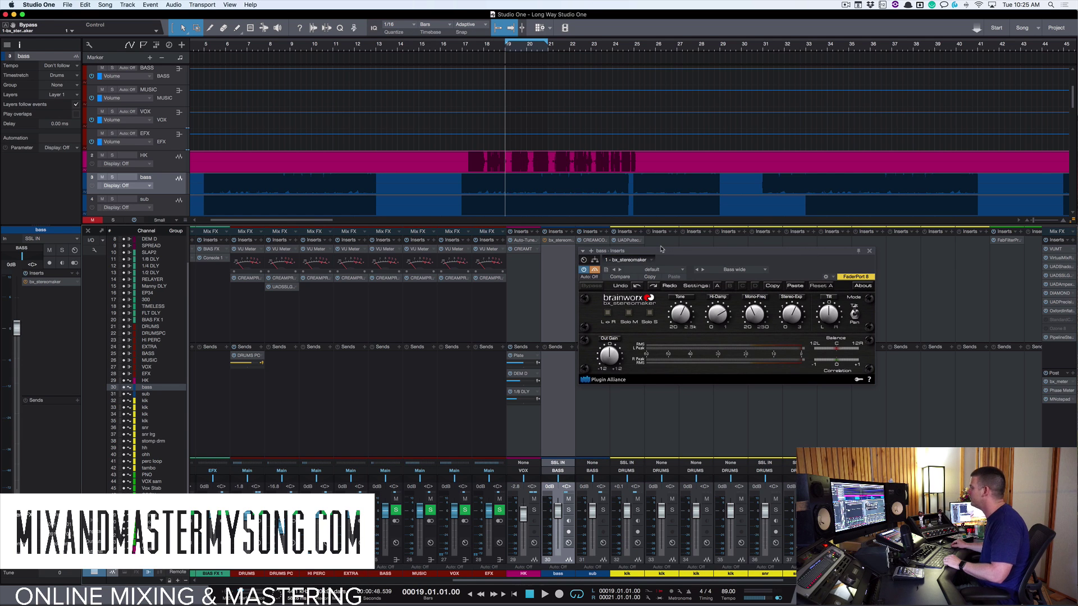
click(594, 273)
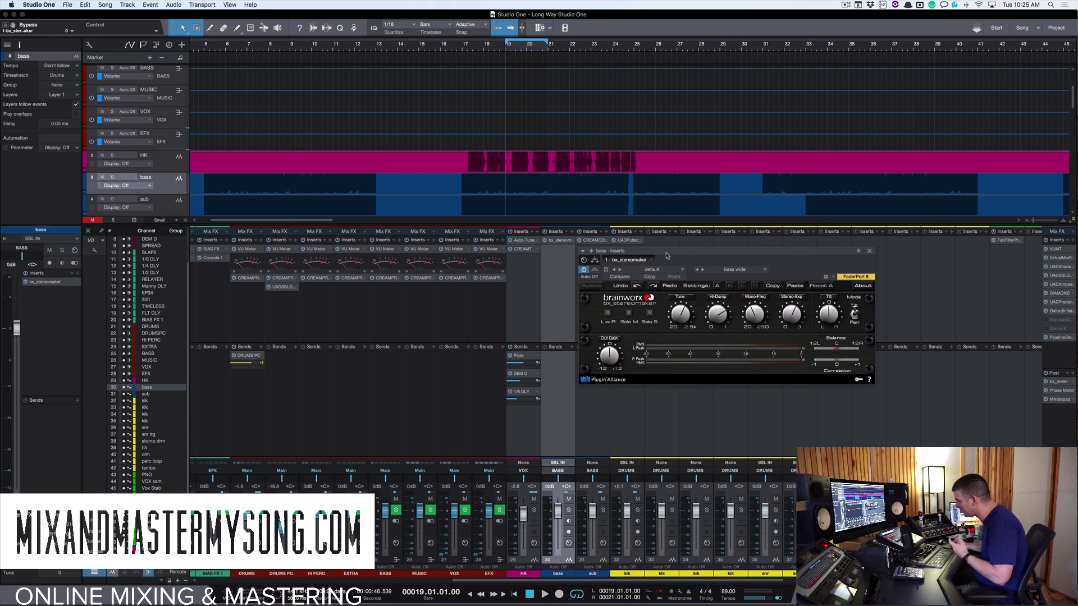
drag(666, 256, 667, 260)
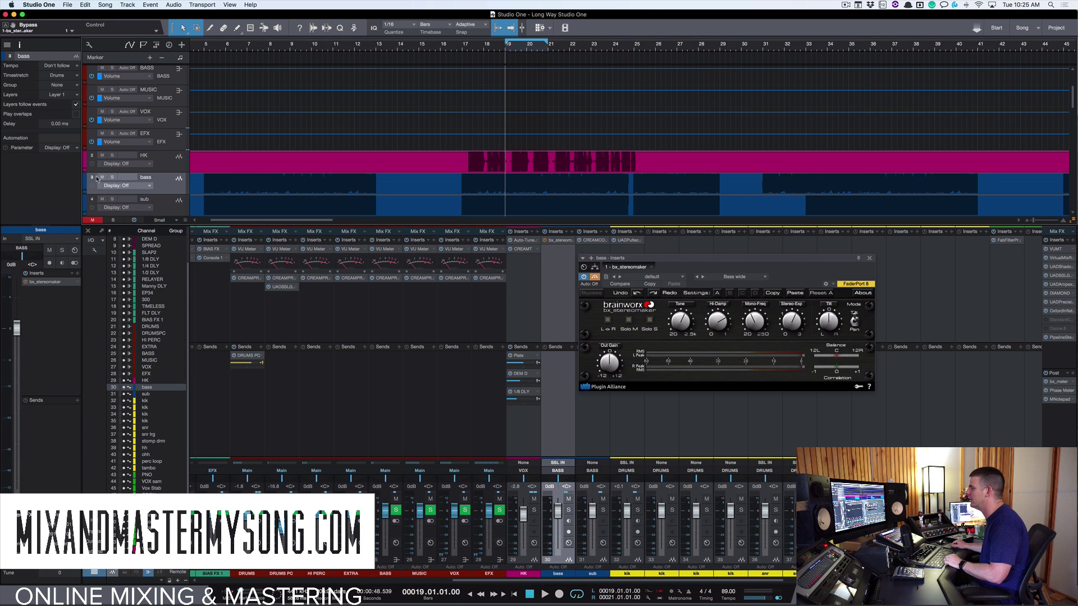
Step: Solo the bass and compare it with bx_stereomaker engaged and bypassed during playback
click(112, 178)
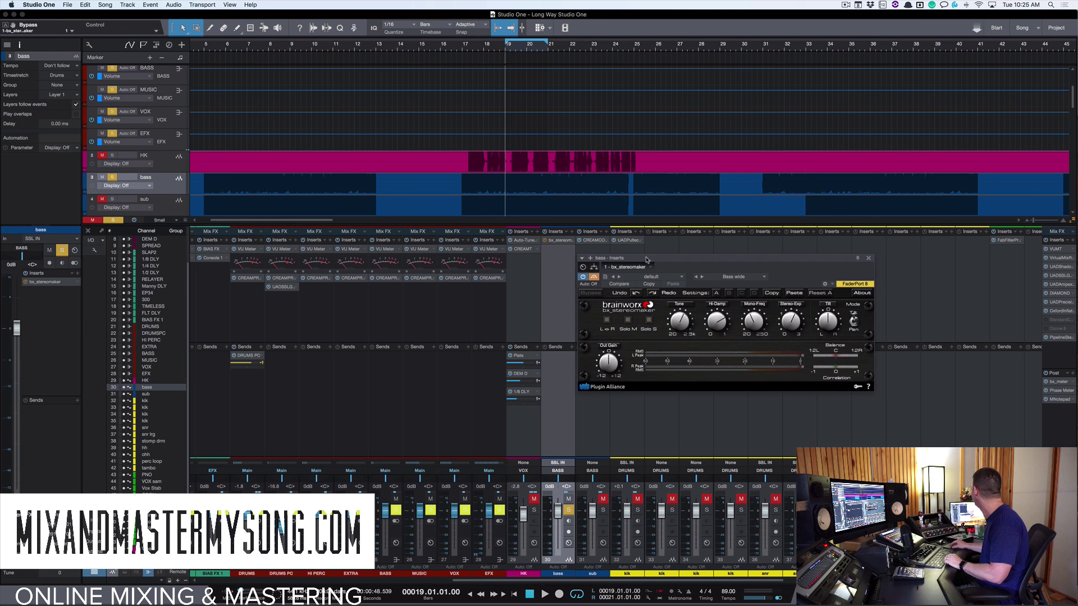
drag(645, 259, 645, 258)
key(space)
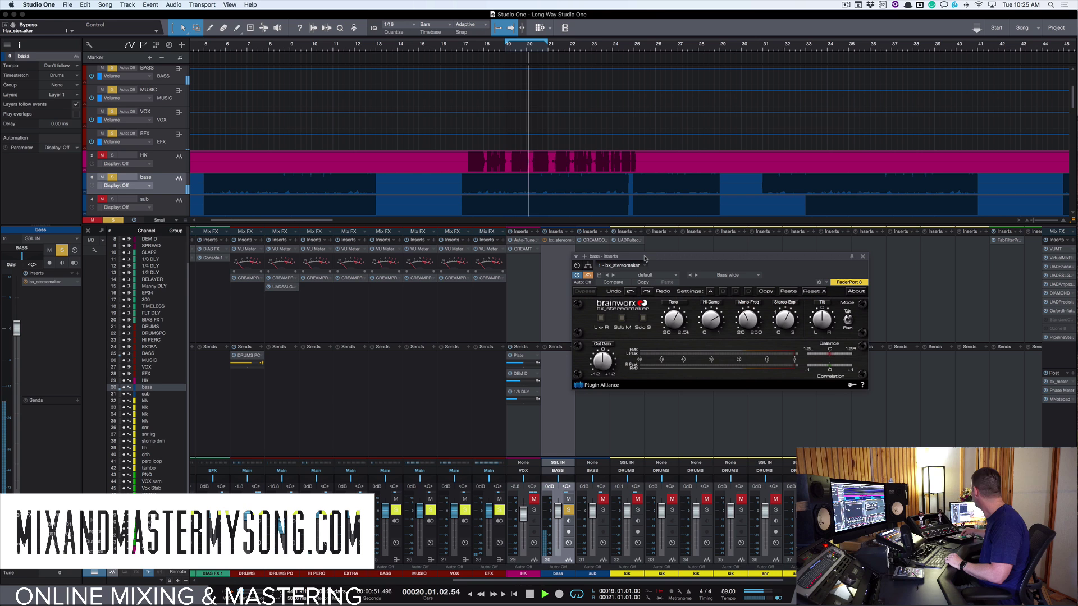
drag(673, 263, 686, 274)
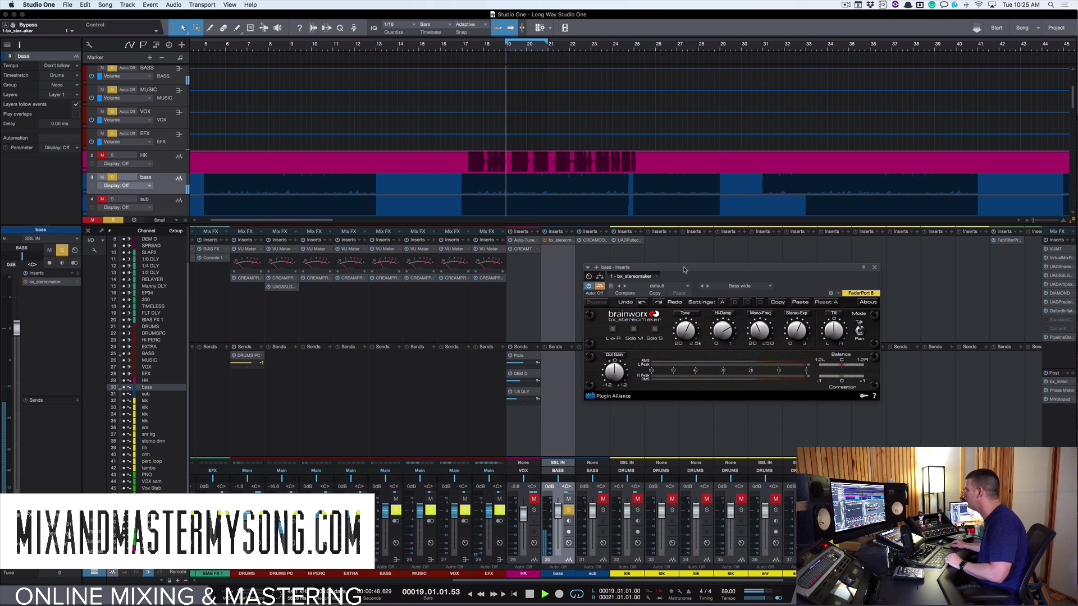
click(600, 288)
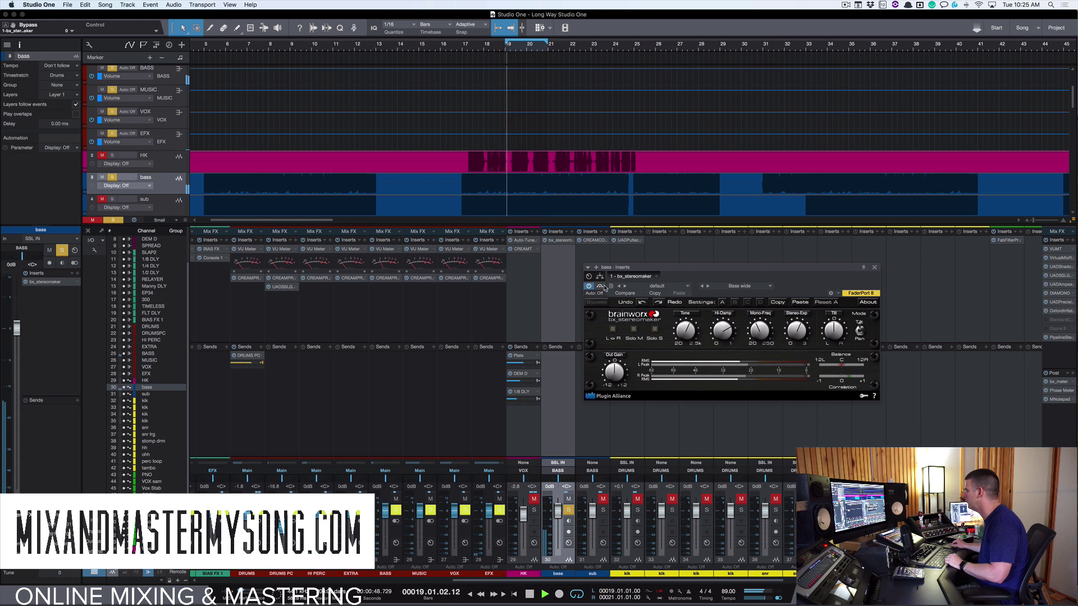
drag(672, 272, 658, 272)
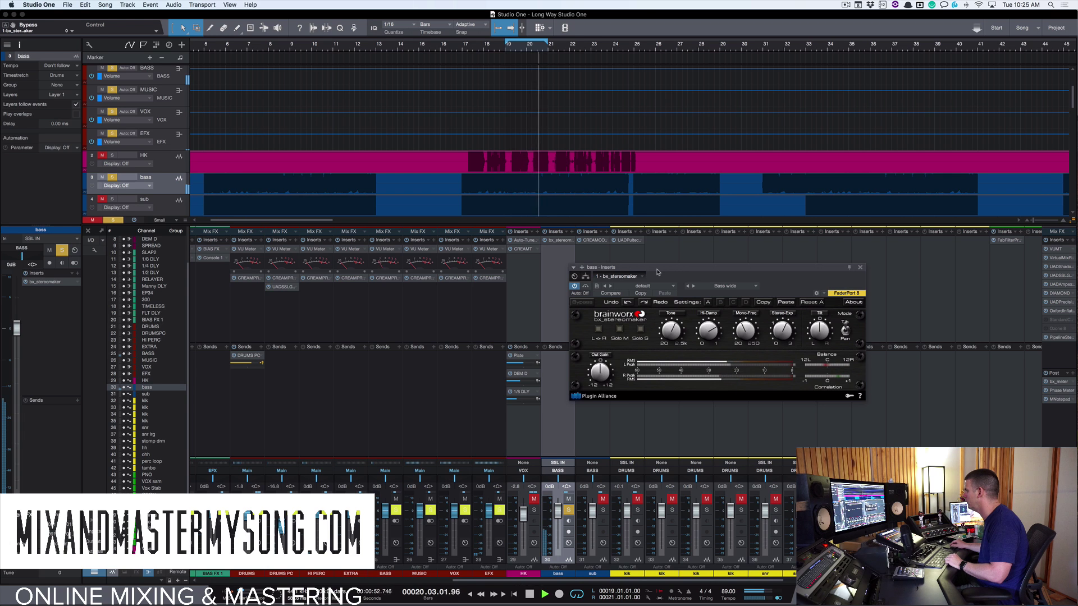
click(586, 286)
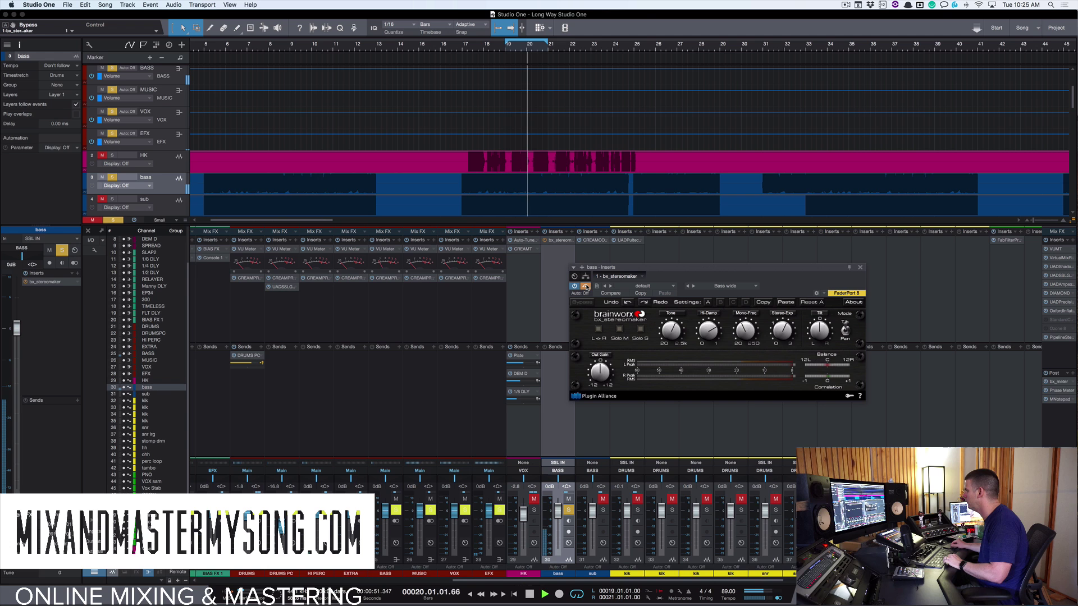
key(space)
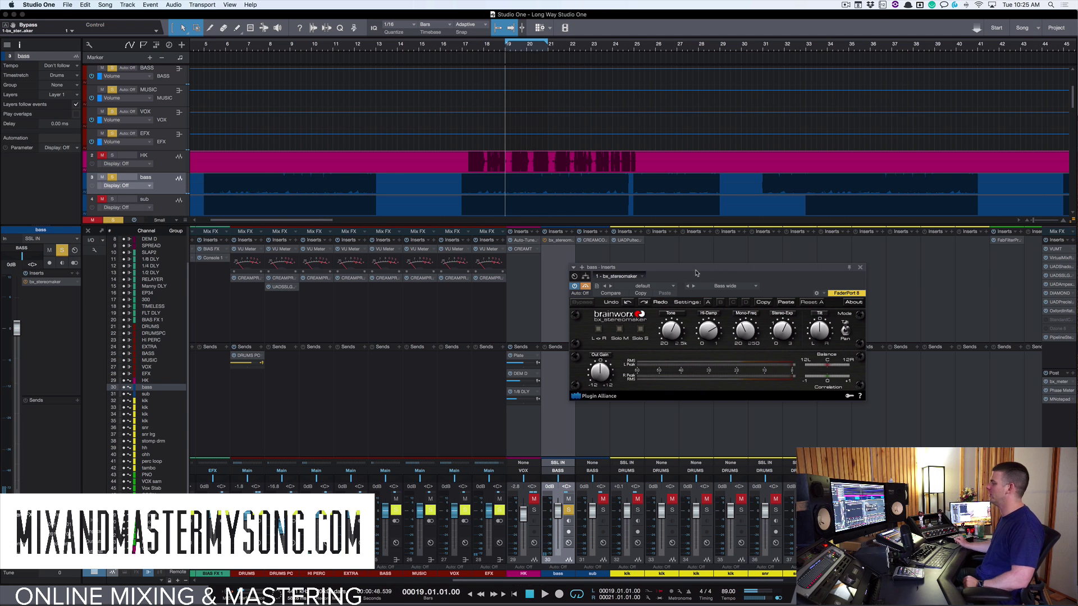
Step: Reposition the plugin window and restart playback of the soloed bass
drag(696, 272, 782, 259)
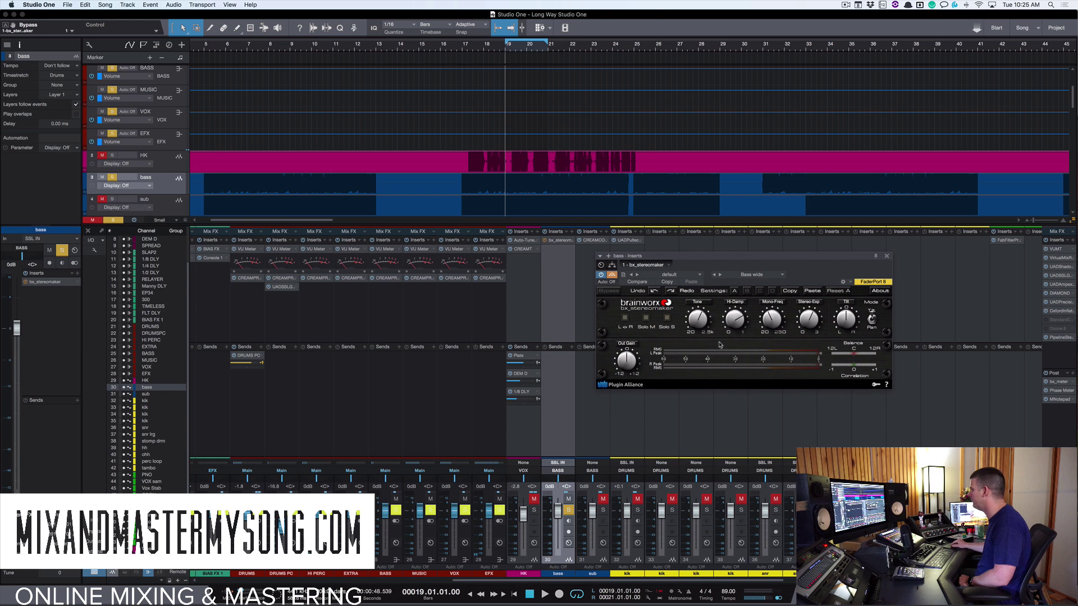
drag(729, 258, 720, 251)
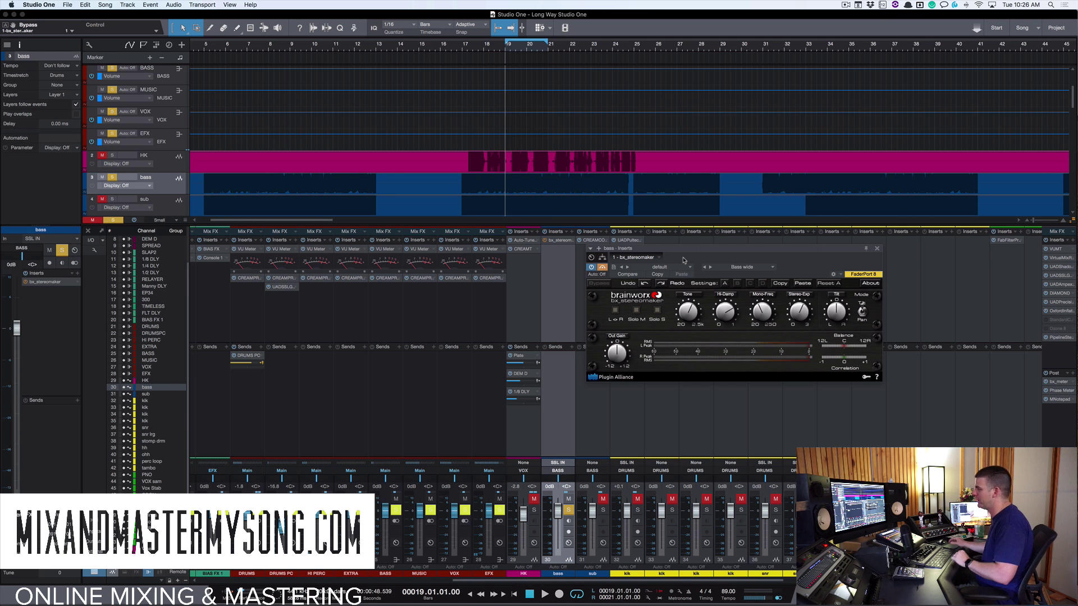
key(space)
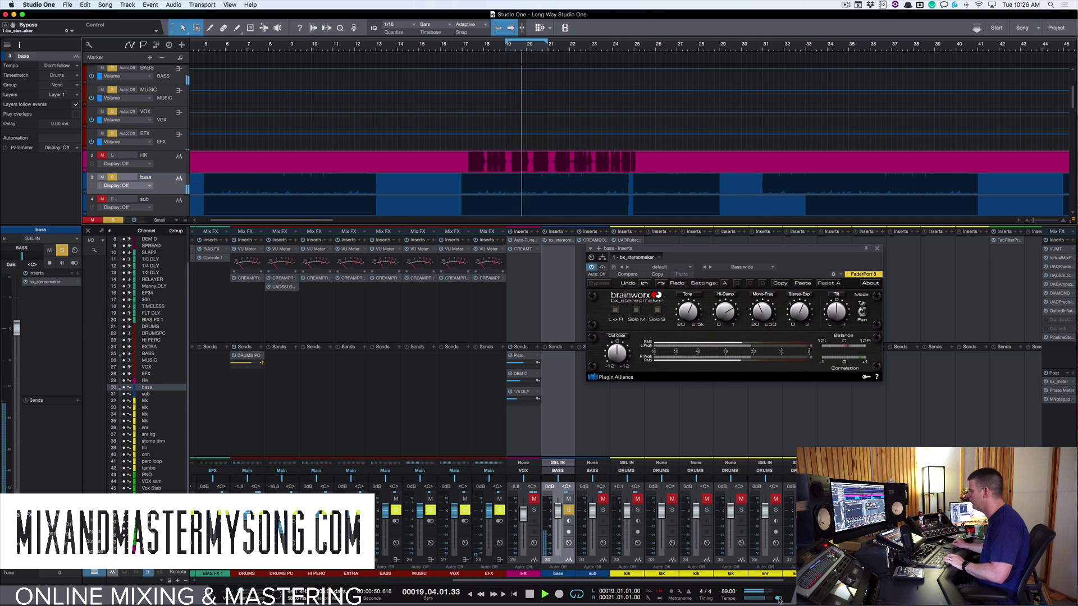
Step: Raise bx_stereomaker's Stereo-Exp from 0 % to 97 % while the bass loops from bar 19
key(space)
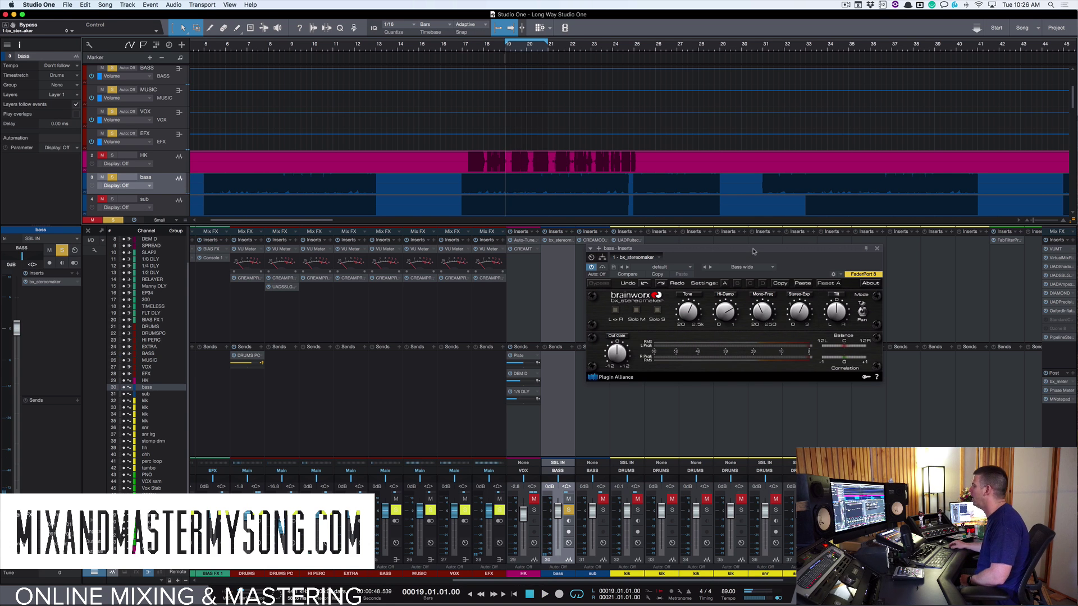
drag(753, 251, 737, 243)
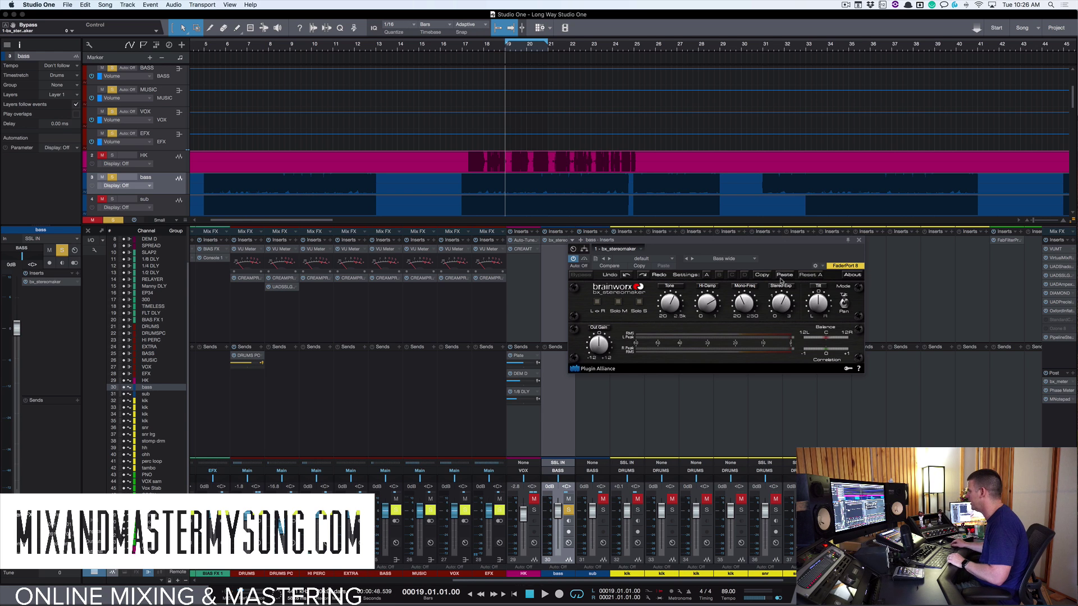
key(space)
click(780, 304)
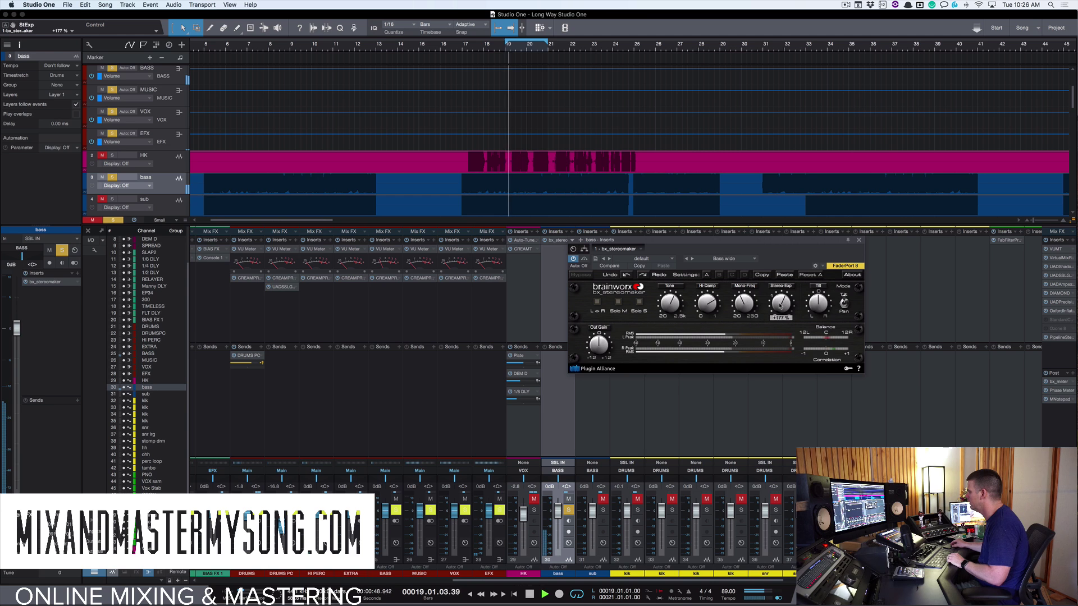
drag(764, 368, 781, 292)
key(space)
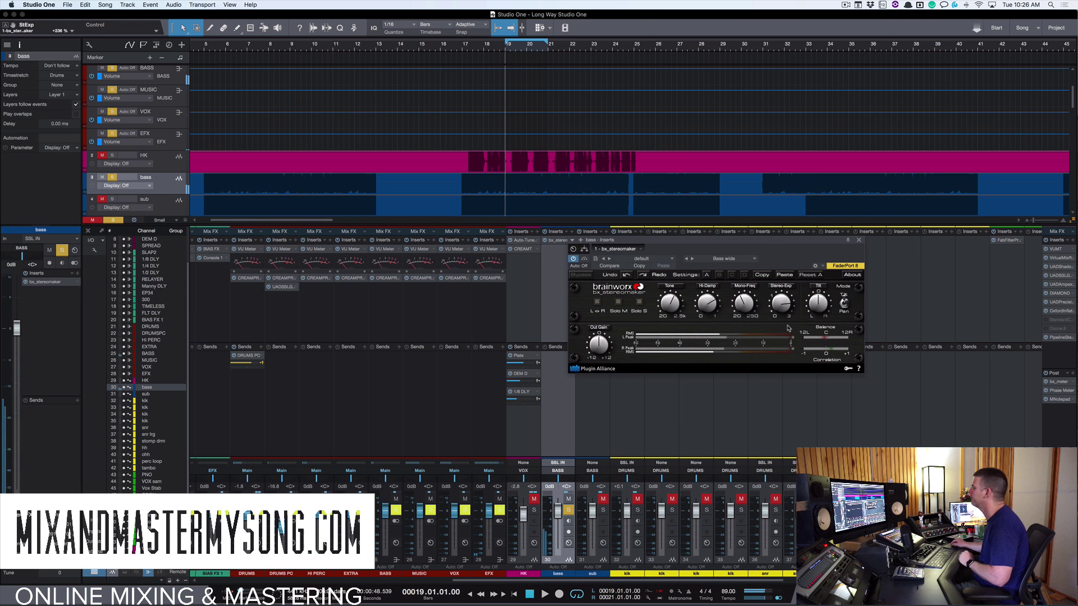
Step: Nudge bx_stereomaker's Mono-Freq up slightly, from 116.5 Hz to about 116.9 Hz
mouse_move(745, 307)
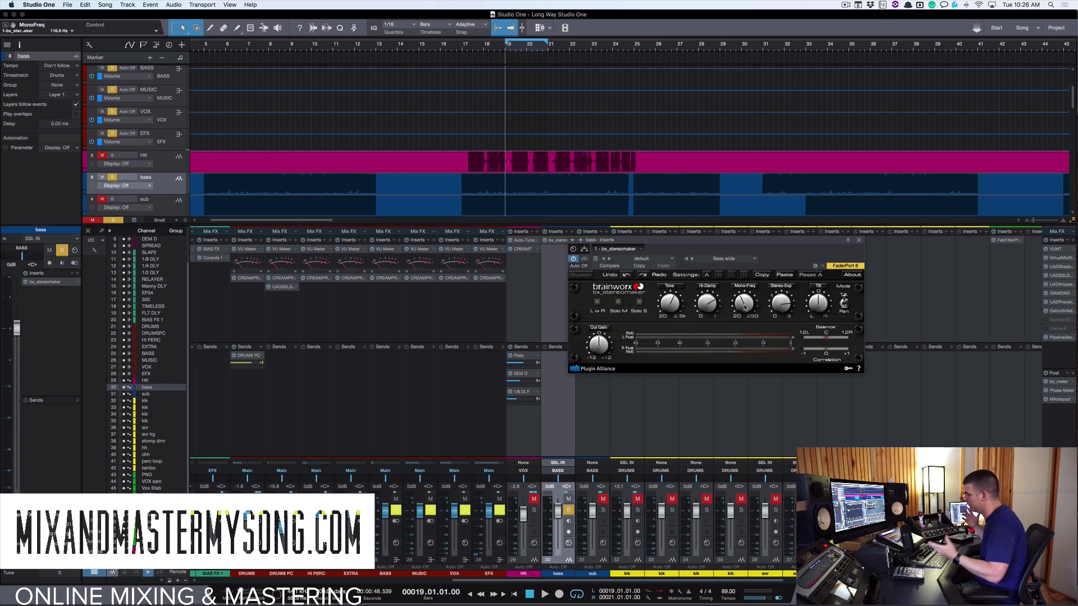
drag(744, 307, 744, 305)
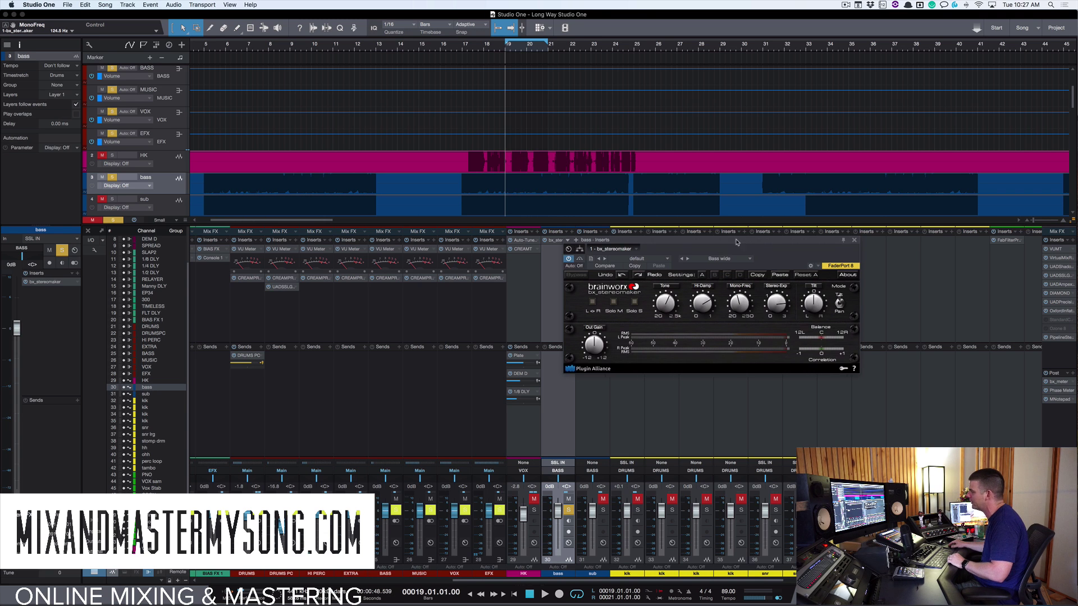
Step: While the bass plays, reset Hi-Damp to 100 % and then bring it down to about 69 %
drag(748, 248, 731, 244)
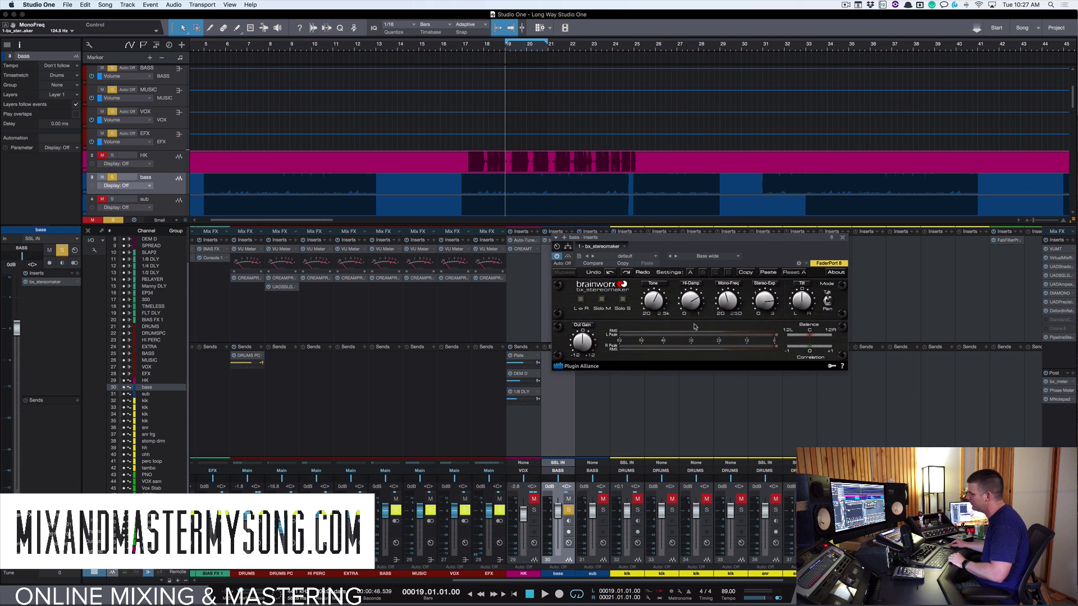
key(space)
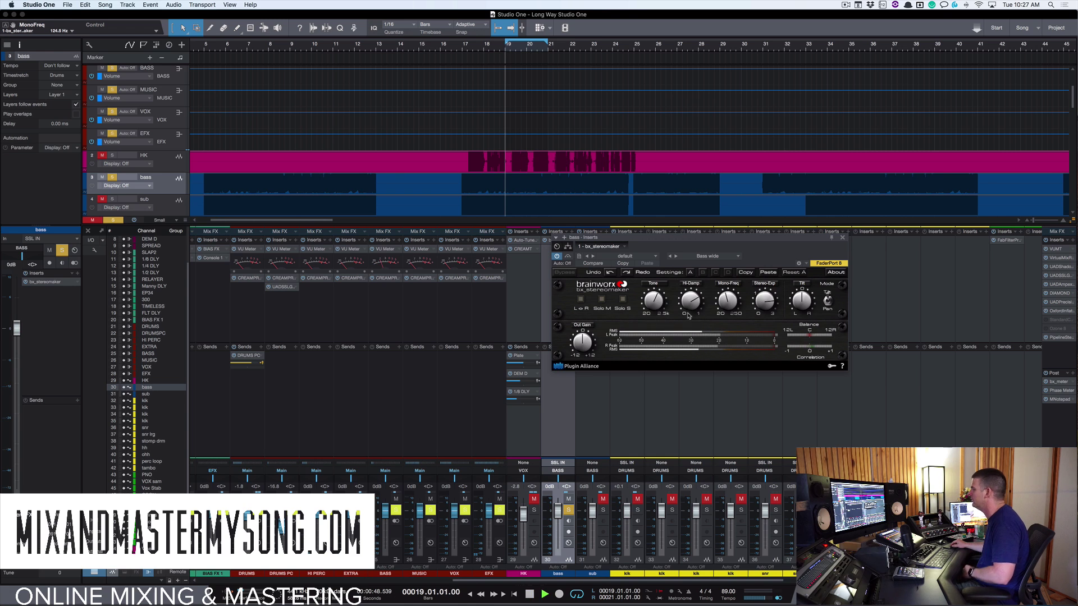
drag(688, 316, 689, 334)
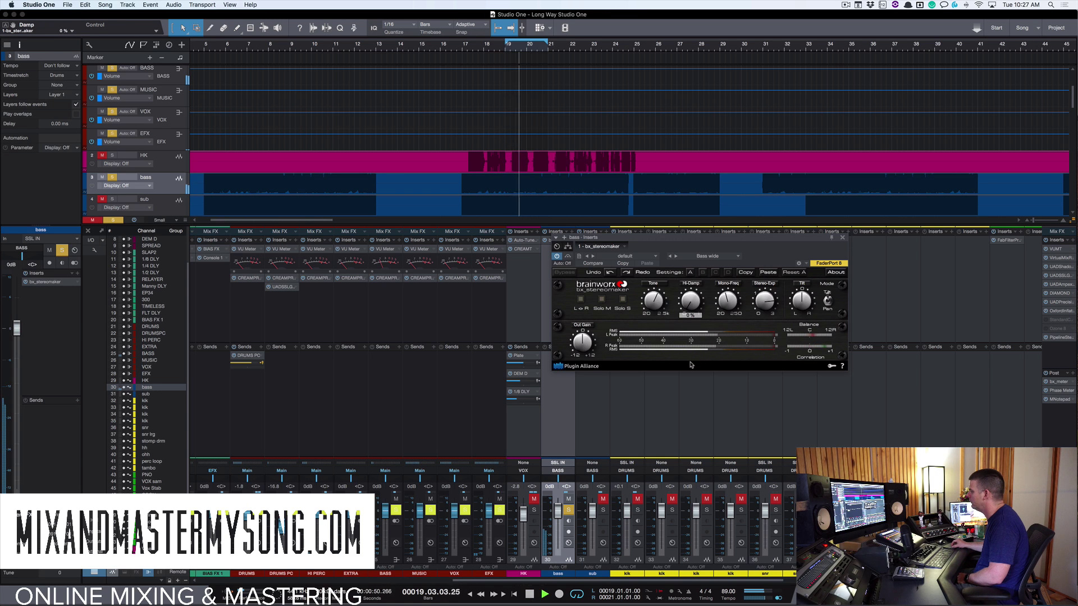
double_click(690, 301)
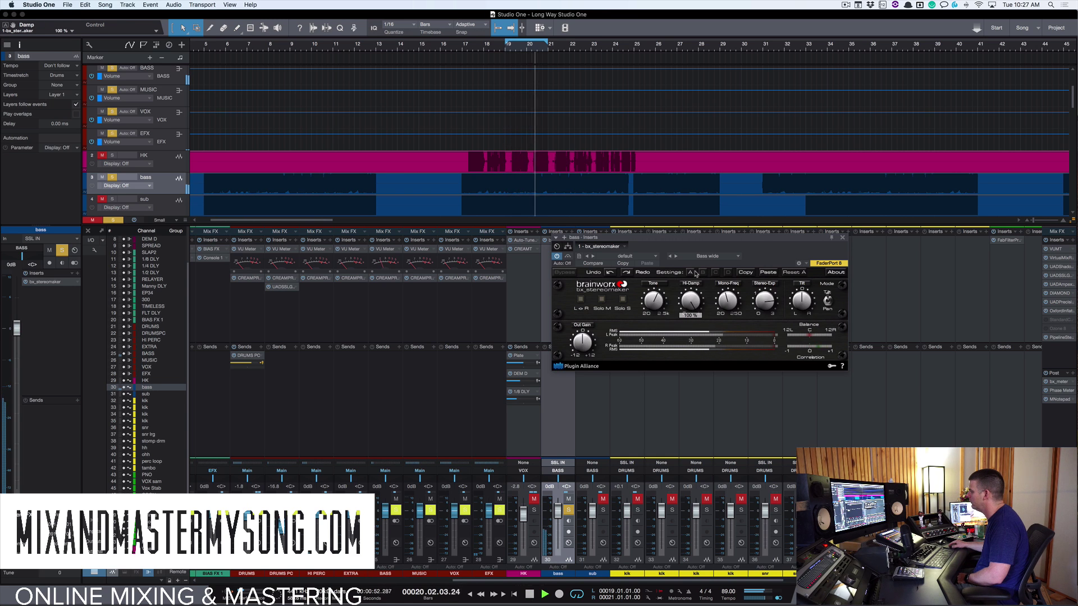
mouse_move(695, 284)
mouse_down()
mouse_move(691, 327)
mouse_move(692, 275)
mouse_move(692, 296)
mouse_up()
key(space)
drag(750, 242, 739, 241)
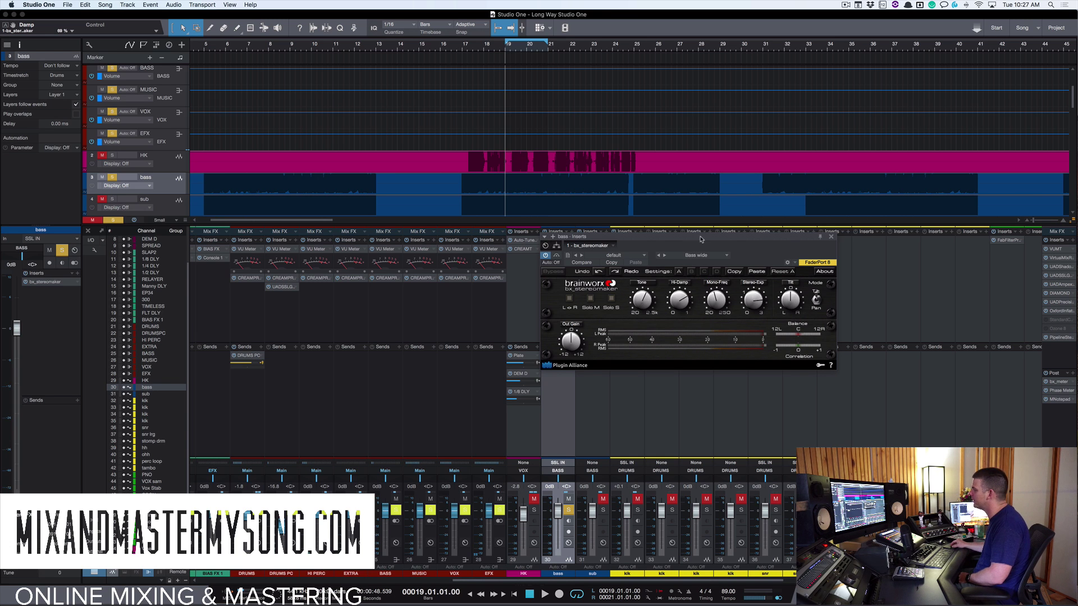
Step: Raise bx_stereomaker's Tone frequency from 20 Hz to about 330 Hz while auditioning the bass
drag(701, 239, 674, 233)
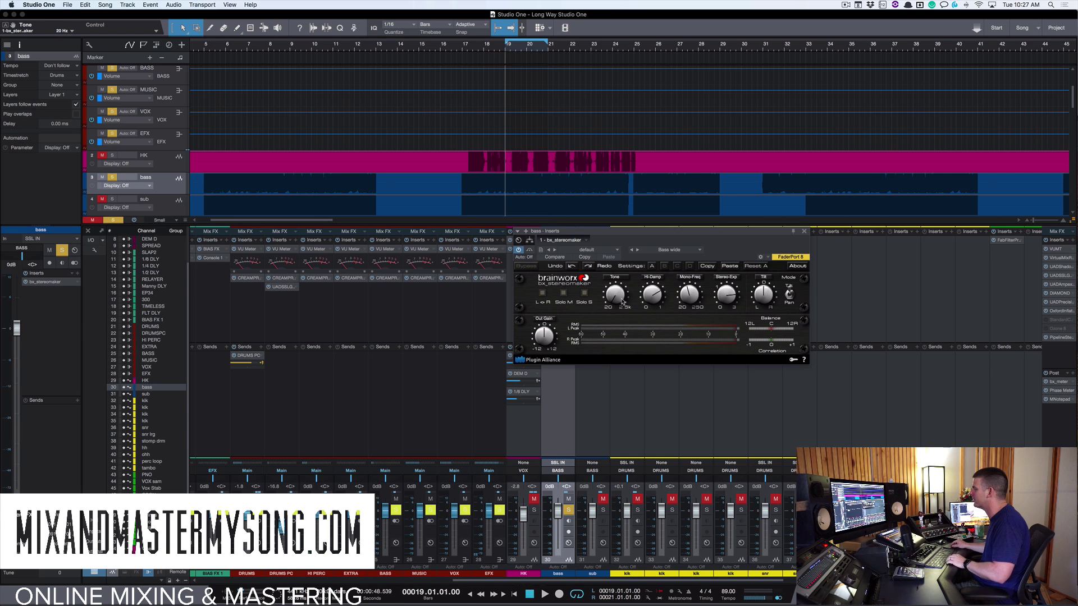
key(space)
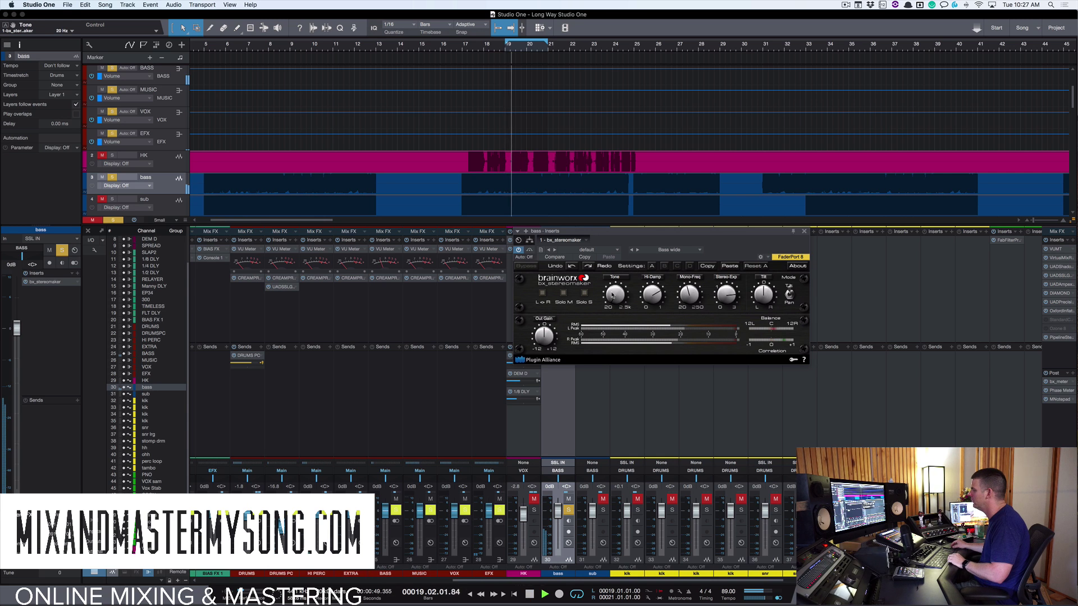
mouse_move(613, 296)
mouse_down()
mouse_move(614, 274)
mouse_move(612, 331)
mouse_move(623, 270)
mouse_move(619, 300)
mouse_up()
key(space)
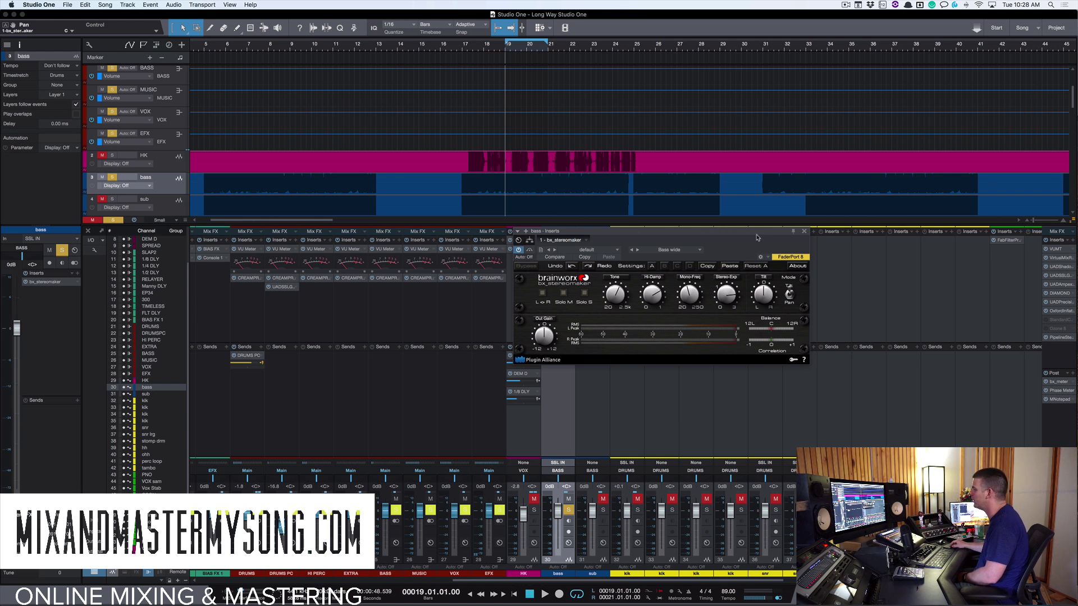
Step: Move the bx_stereomaker window aside and close it, leaving the plugin on the bass inserts
drag(756, 237, 715, 249)
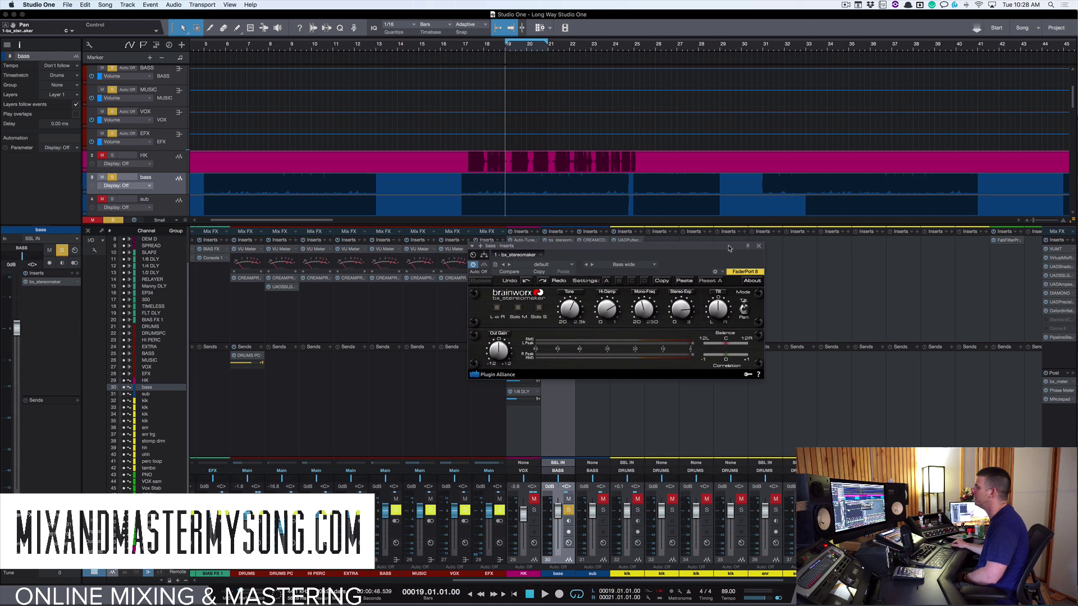
click(759, 247)
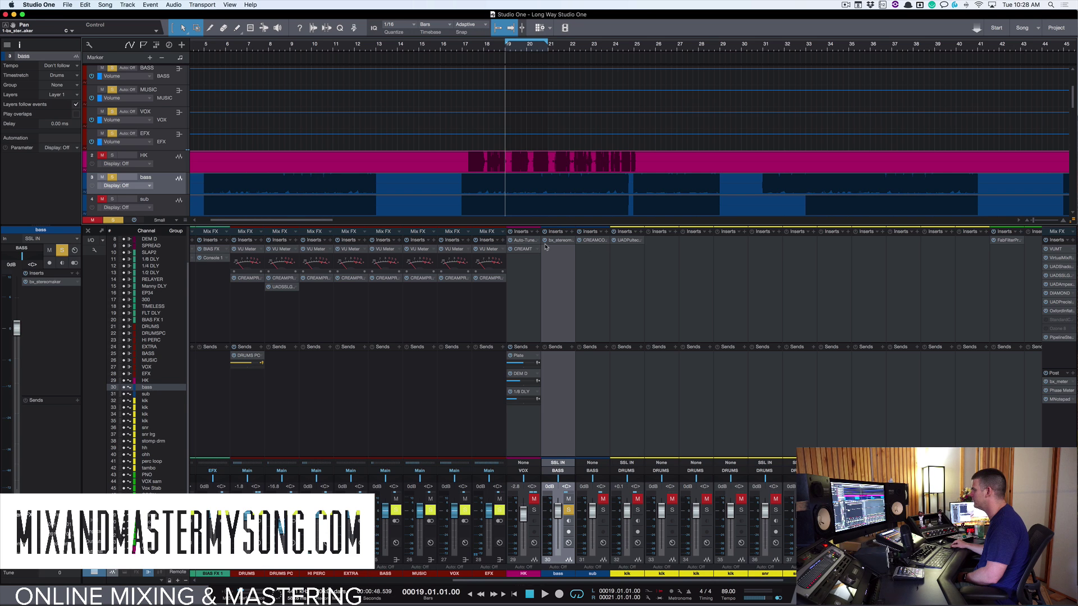
Step: Open the main bus UAD Precision K-Stereo, position it, and raise Side gain to 2.8 dB
click(1058, 304)
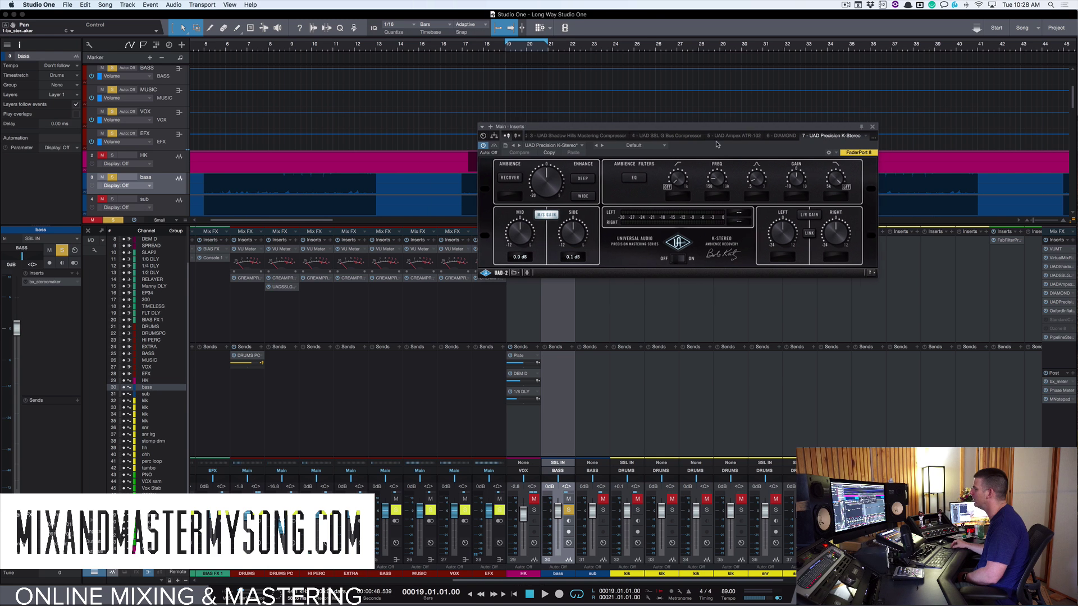
drag(488, 145, 489, 239)
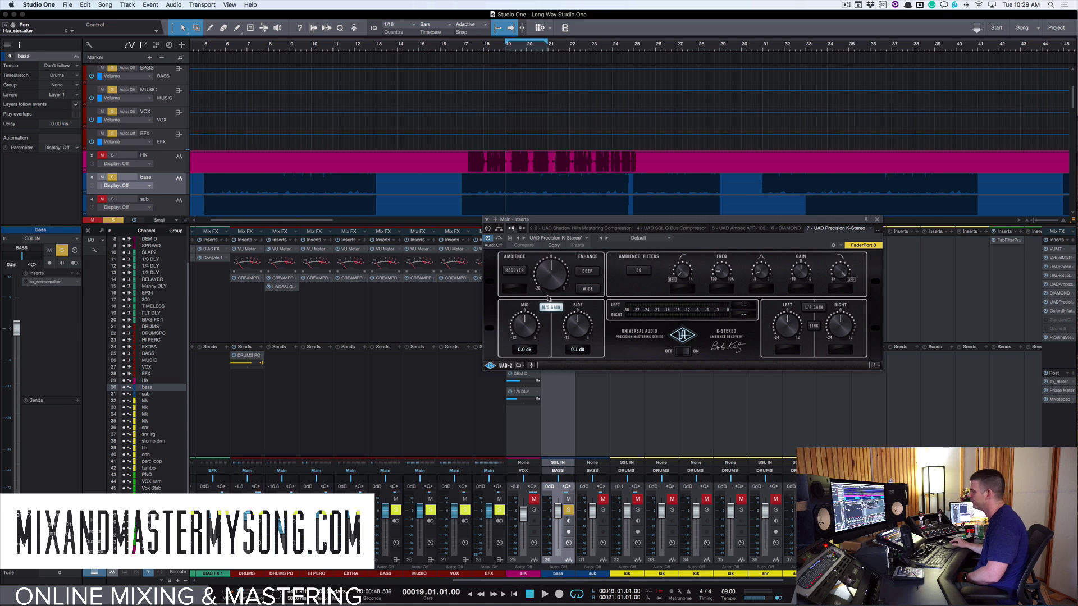
drag(672, 230, 568, 77)
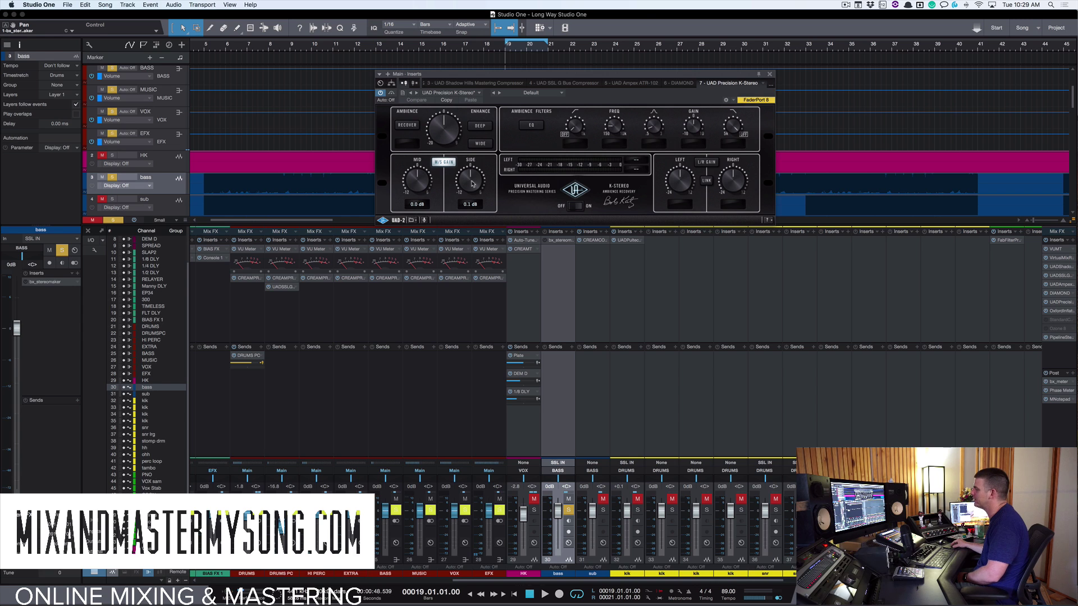
drag(471, 183, 473, 173)
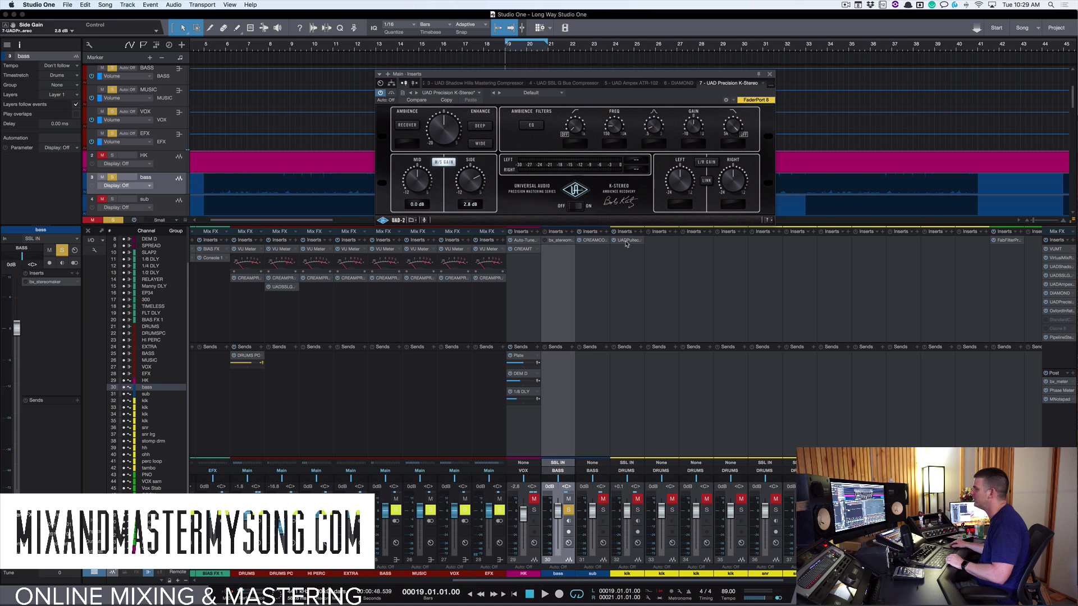
Step: Play the full mix with the bass unsoloed and push K-Stereo Side gain to 6.0 dB
drag(574, 76, 682, 91)
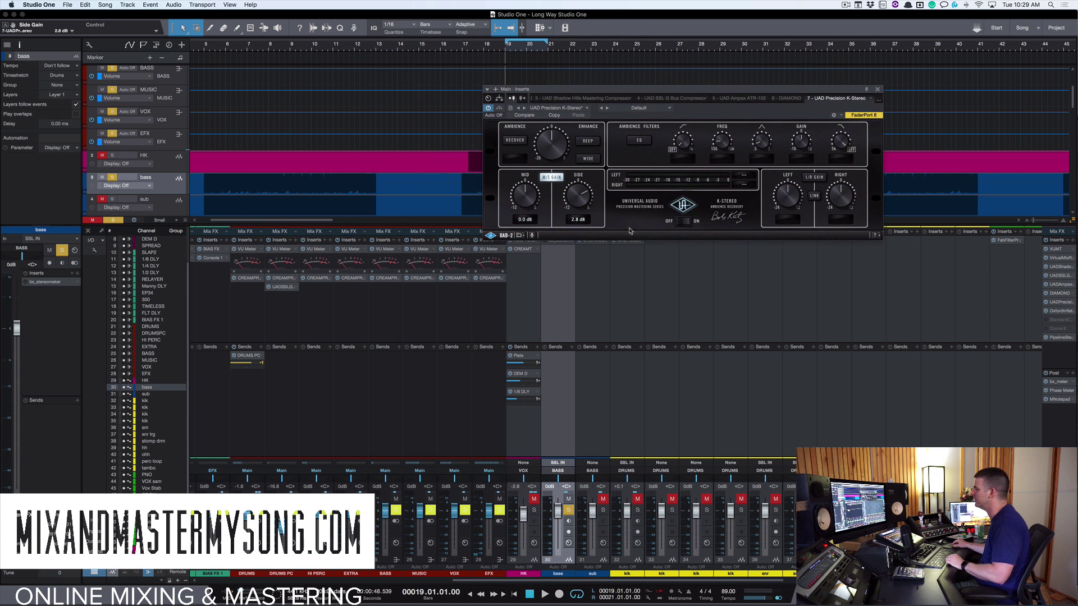
key(space)
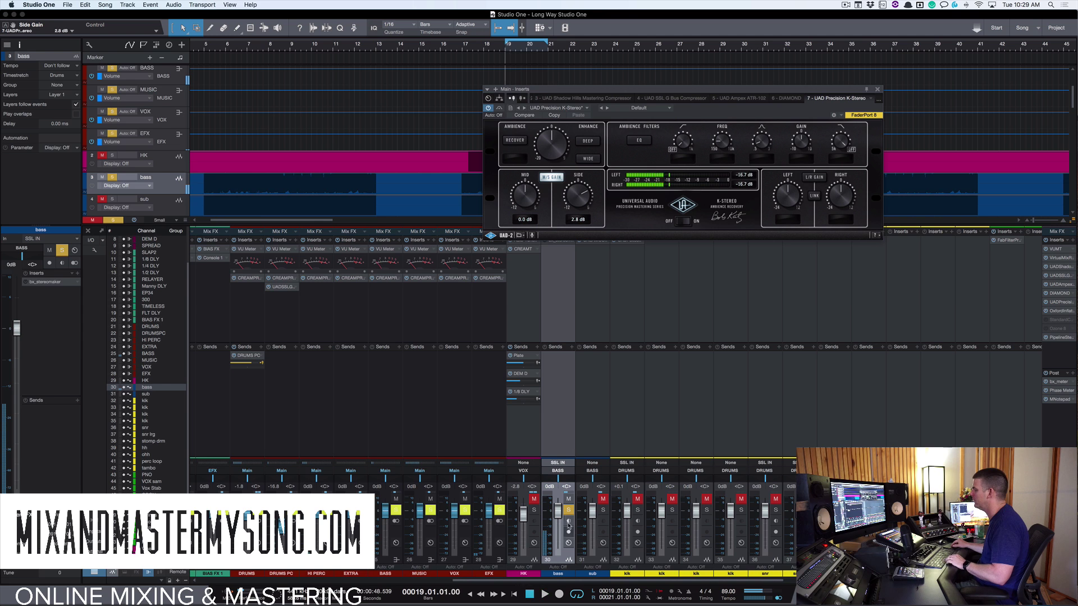
click(568, 510)
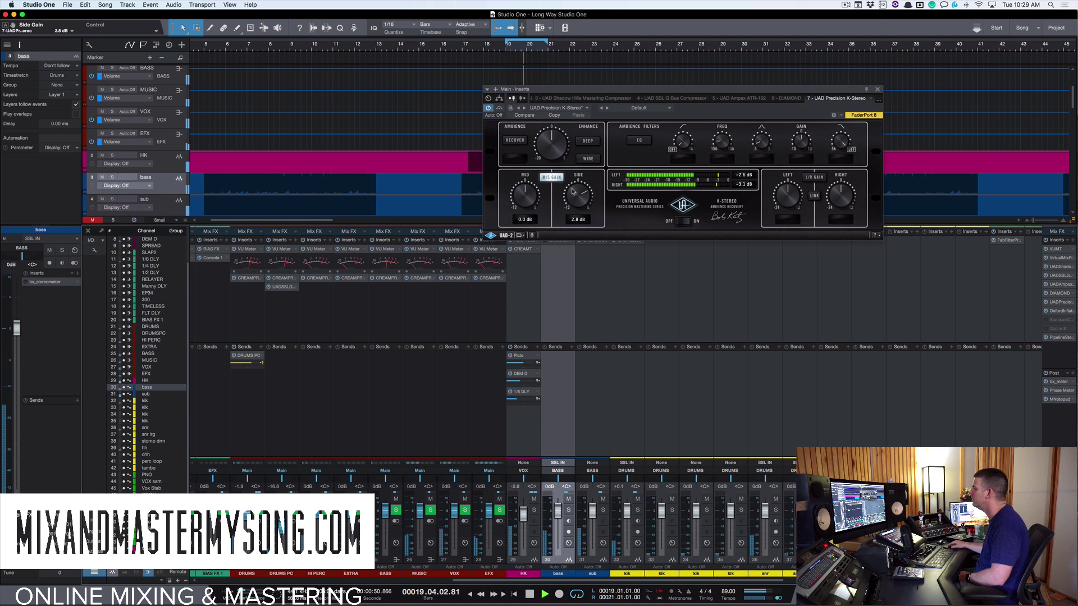
drag(578, 199, 557, 193)
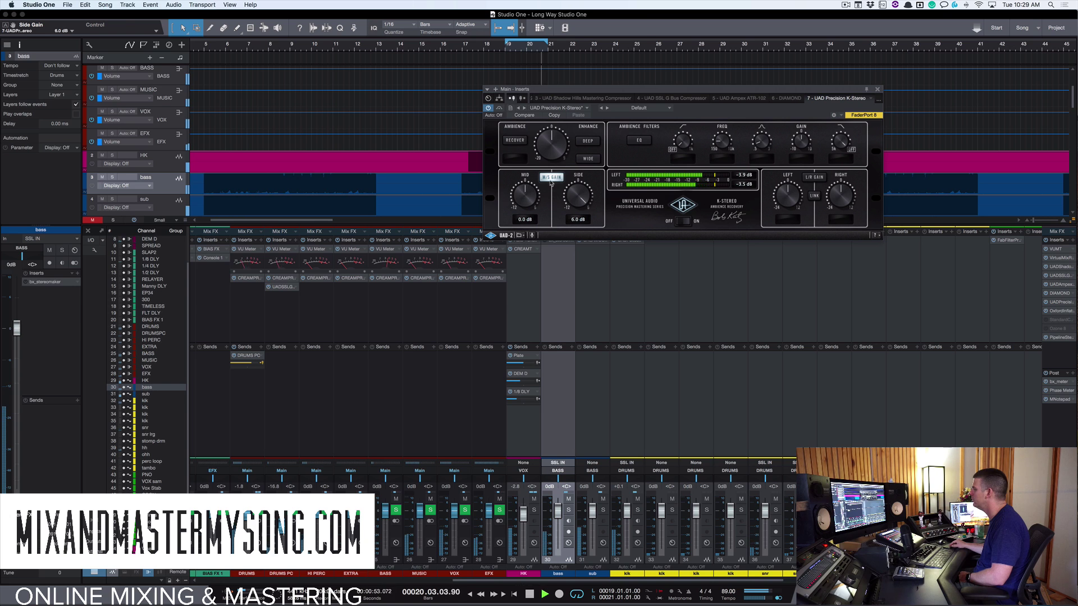
Step: Settle Side gain at 3.1 dB, comparing against bypassed M/S gain and leaving it on
click(551, 179)
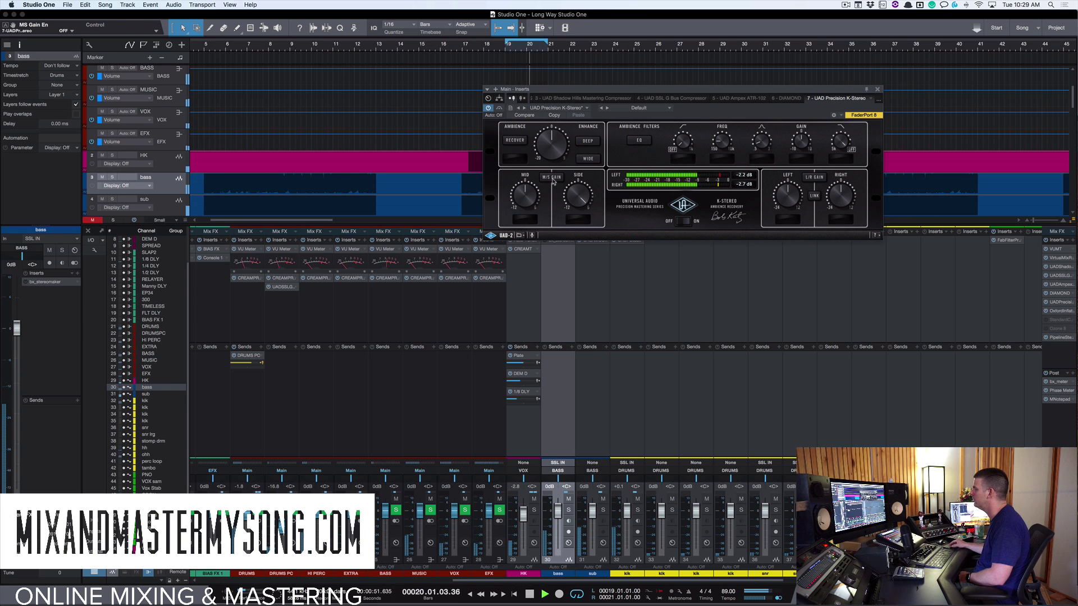
click(552, 178)
drag(577, 197, 575, 215)
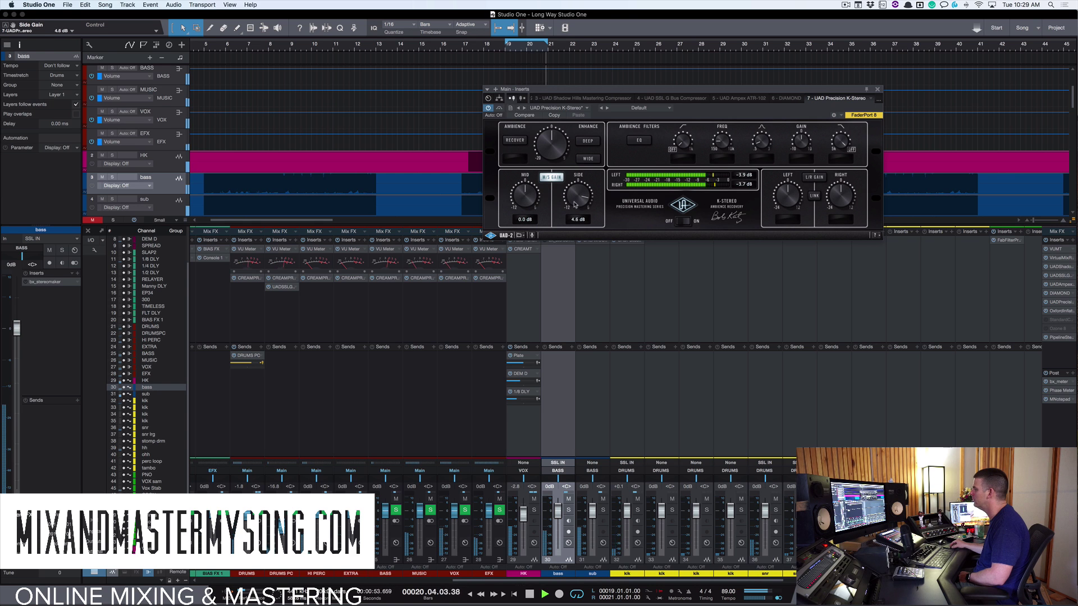
click(553, 179)
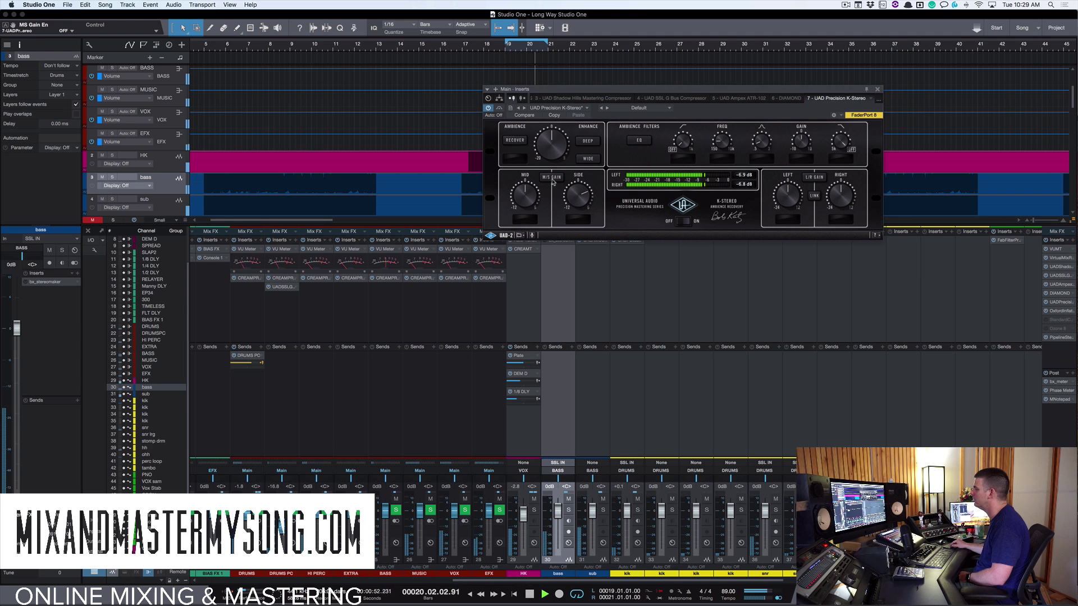
click(552, 180)
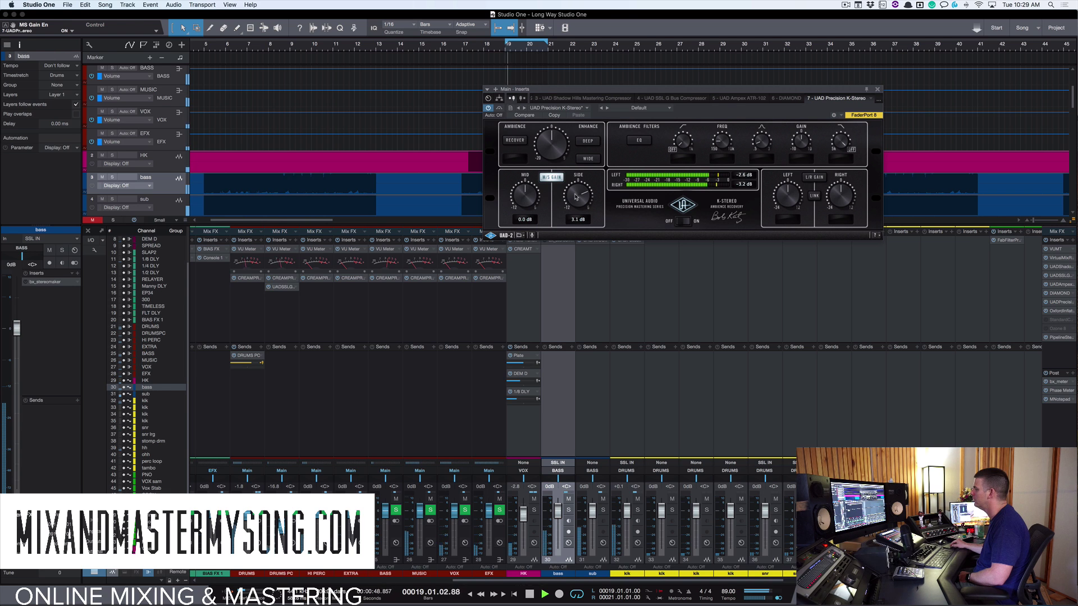
click(555, 179)
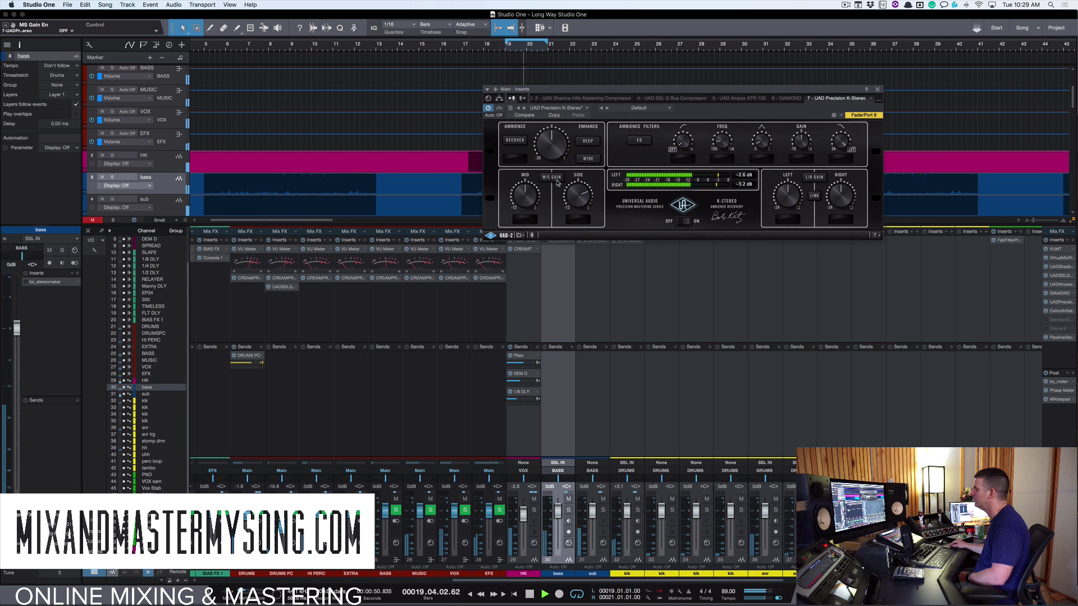
click(557, 182)
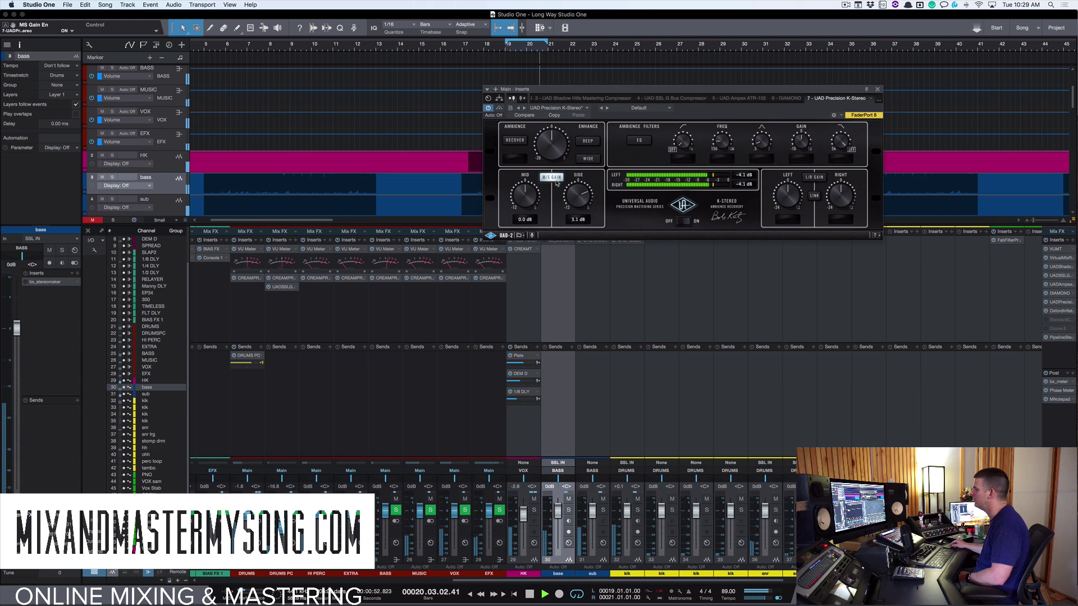